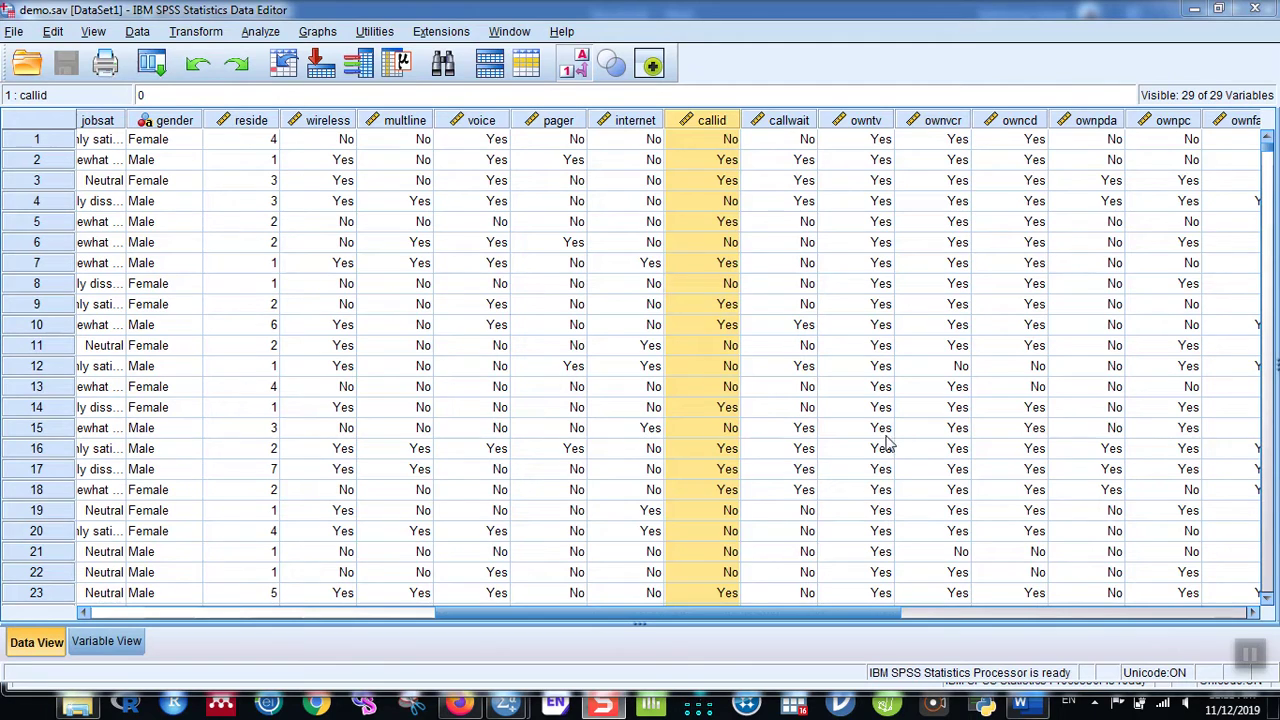
Step: Open Define Variable Sets from the Analyze > Multiple Response menu
{"action": "left_click", "coordinate": [341, 142]}
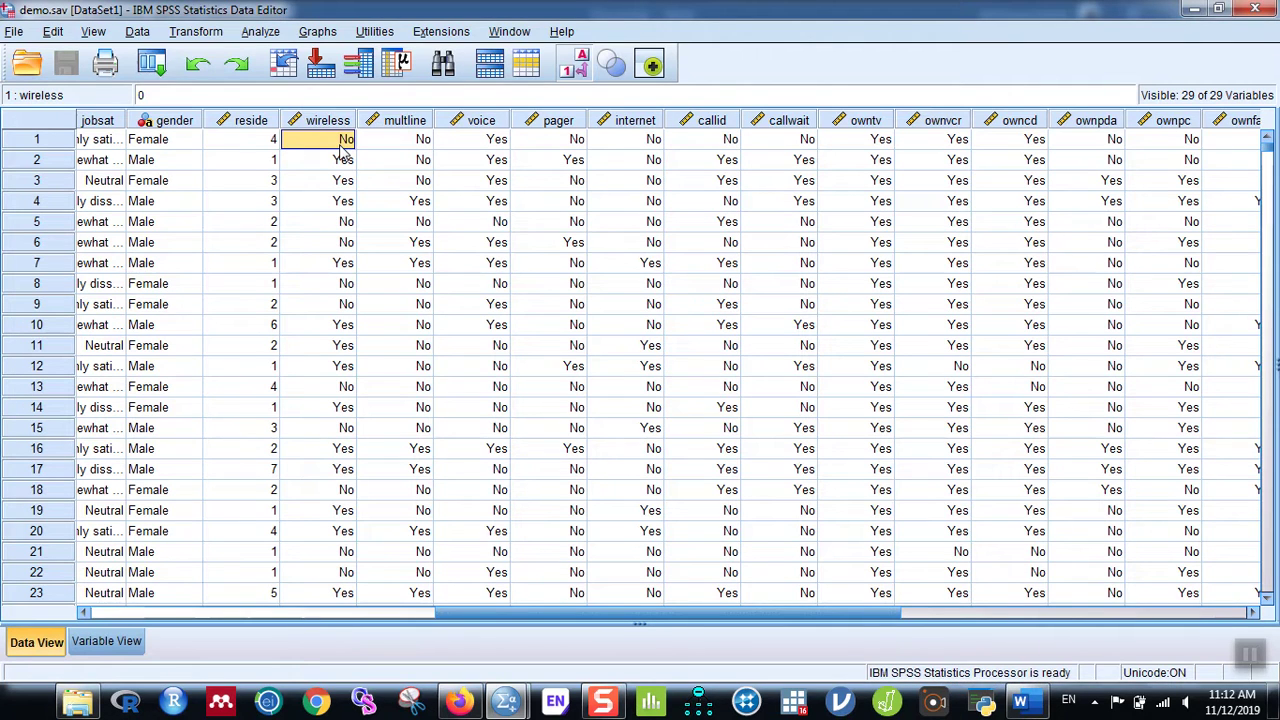
{"action": "left_click", "coordinate": [268, 33]}
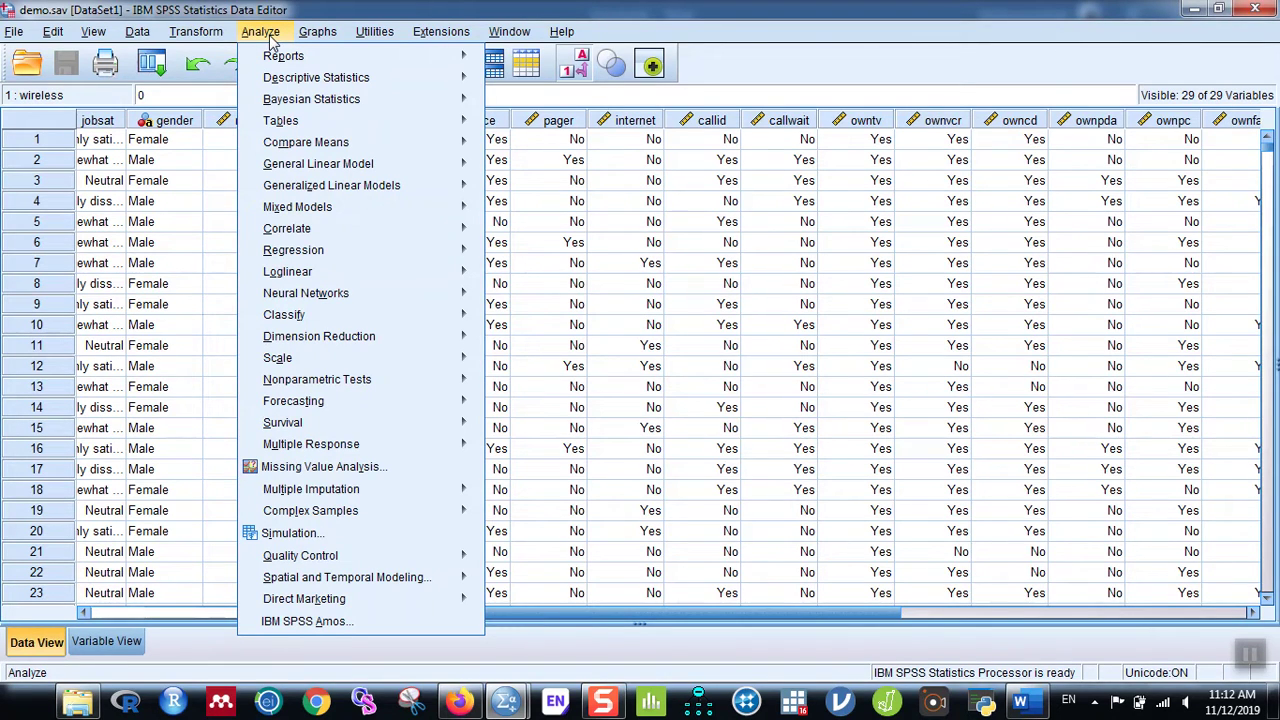
{"action": "mouse_move", "coordinate": [429, 447]}
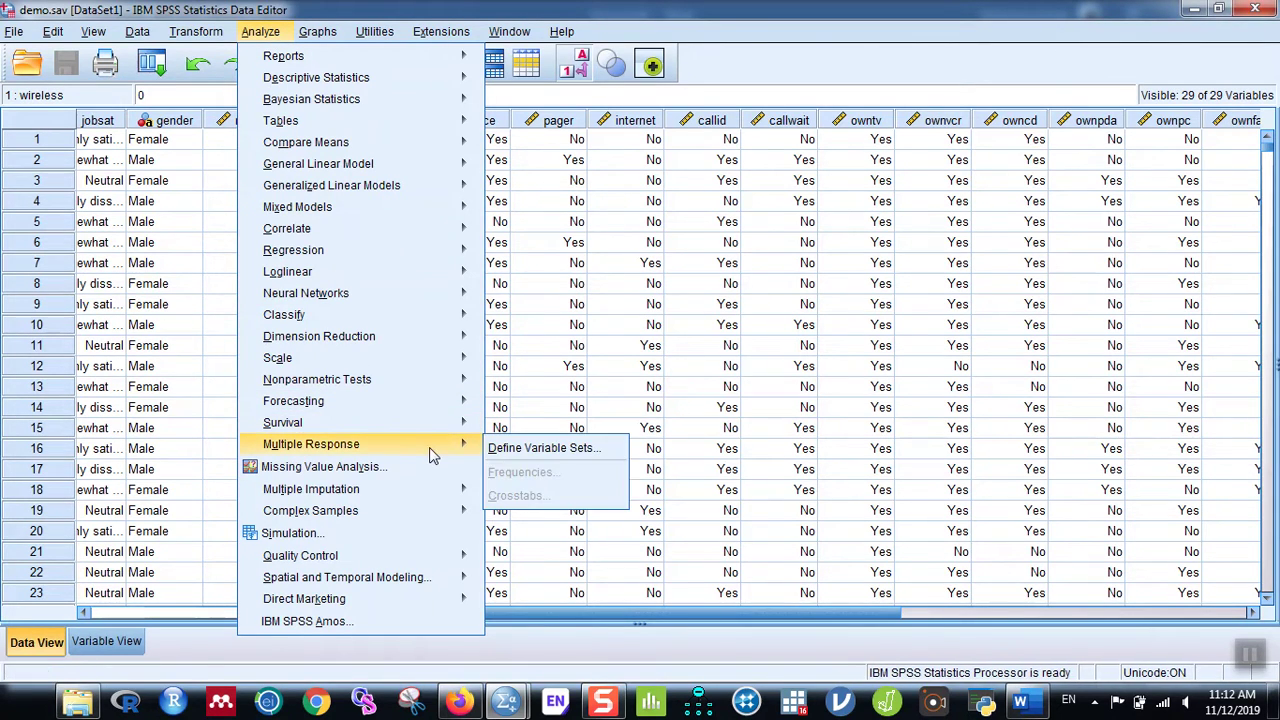
{"action": "left_click", "coordinate": [540, 449]}
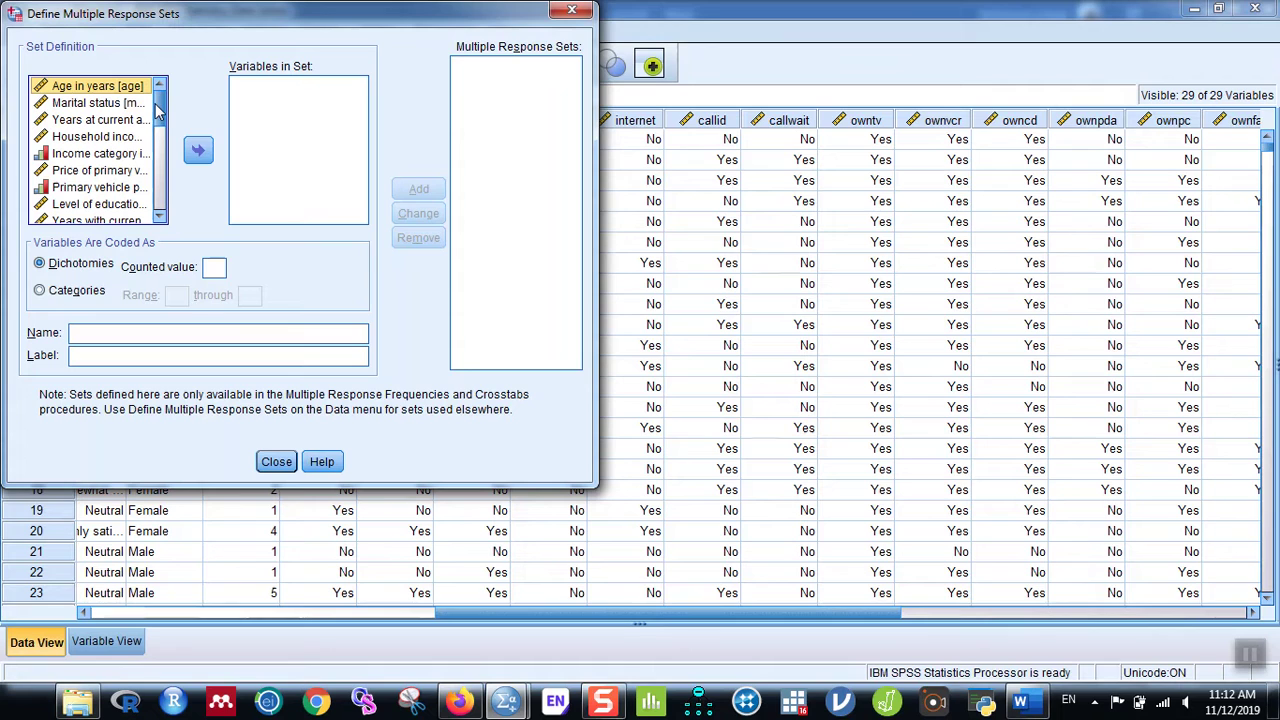
Step: Select Wireless service, Multiple lines, Voice mail, Paging service, Internet and Caller ID in the variable list
{"action": "left_click_drag", "start_coordinate": [157, 112], "coordinate": [167, 158]}
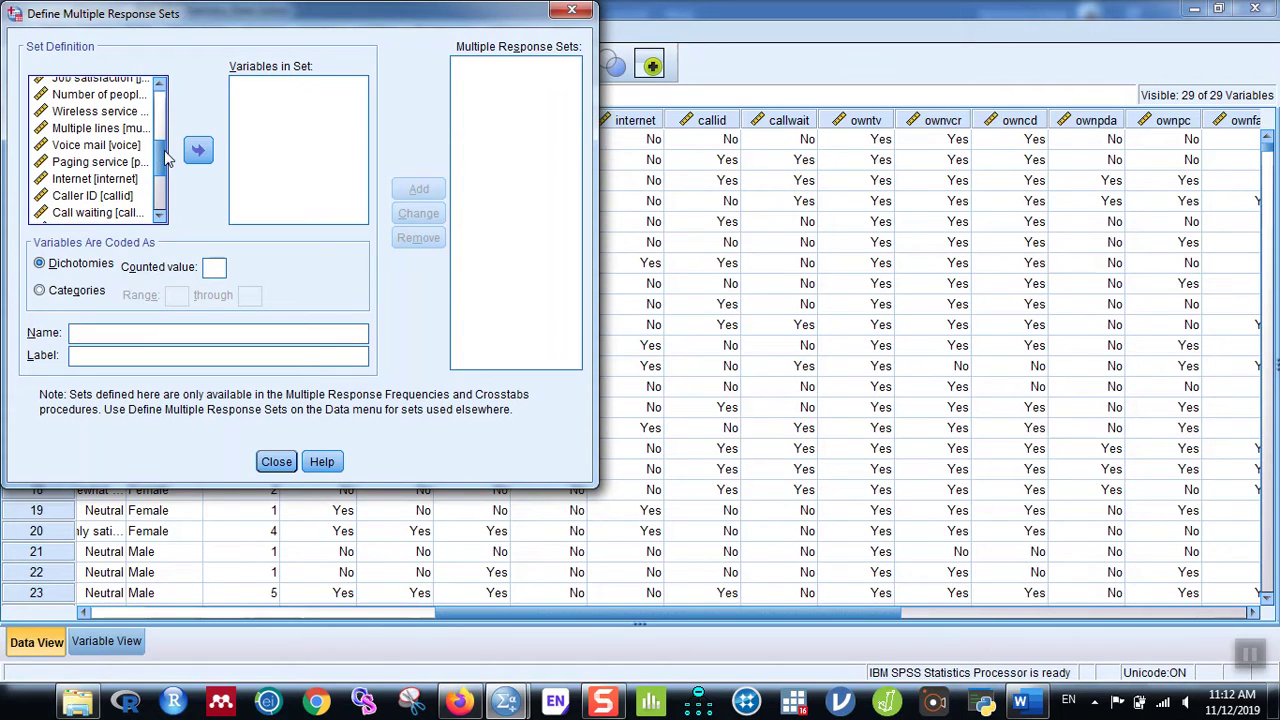
{"action": "left_click_drag", "start_coordinate": [167, 158], "coordinate": [167, 150]}
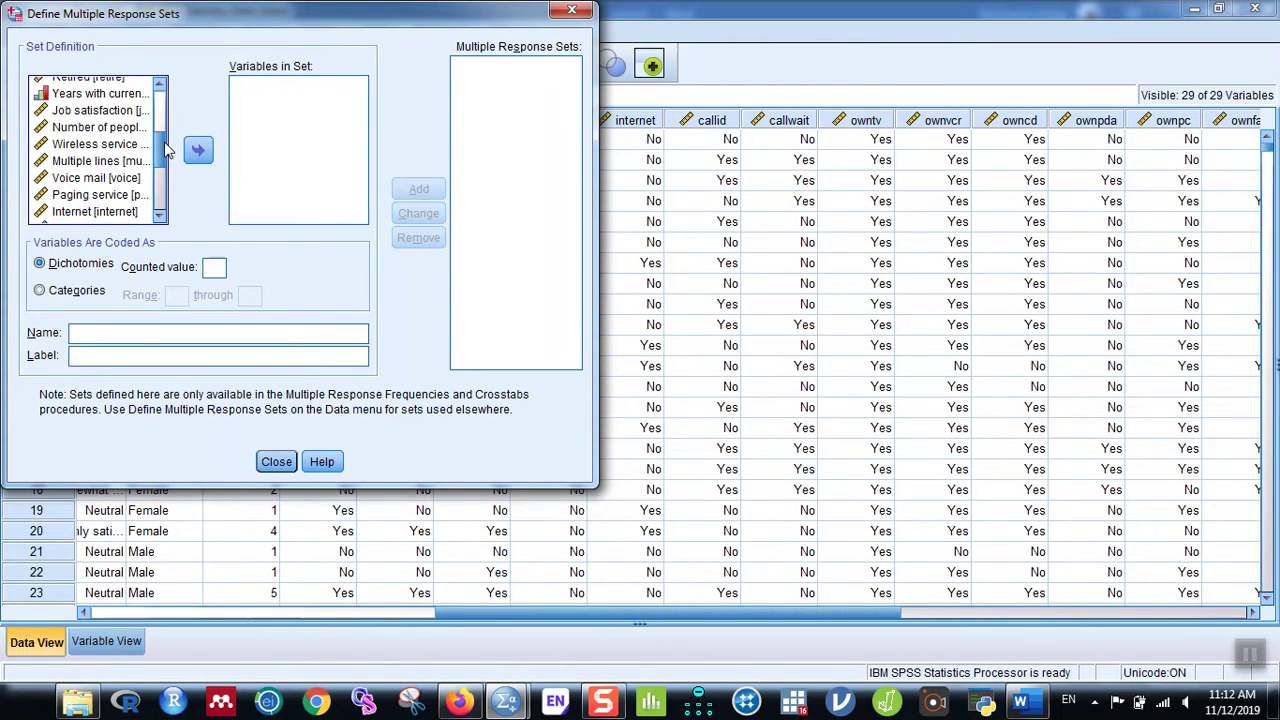
{"action": "left_click", "coordinate": [117, 146]}
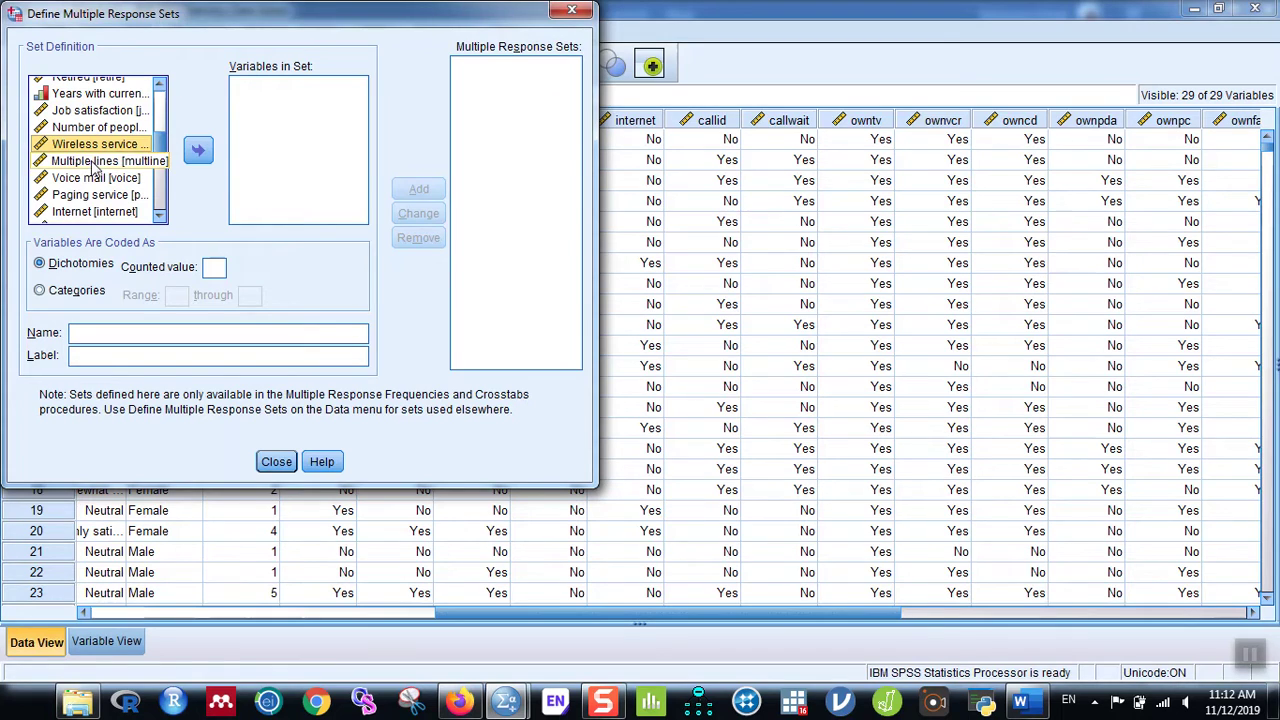
{"action": "left_click", "coordinate": [93, 162], "text": "ctrl"}
{"action": "left_click", "coordinate": [88, 180], "text": "ctrl"}
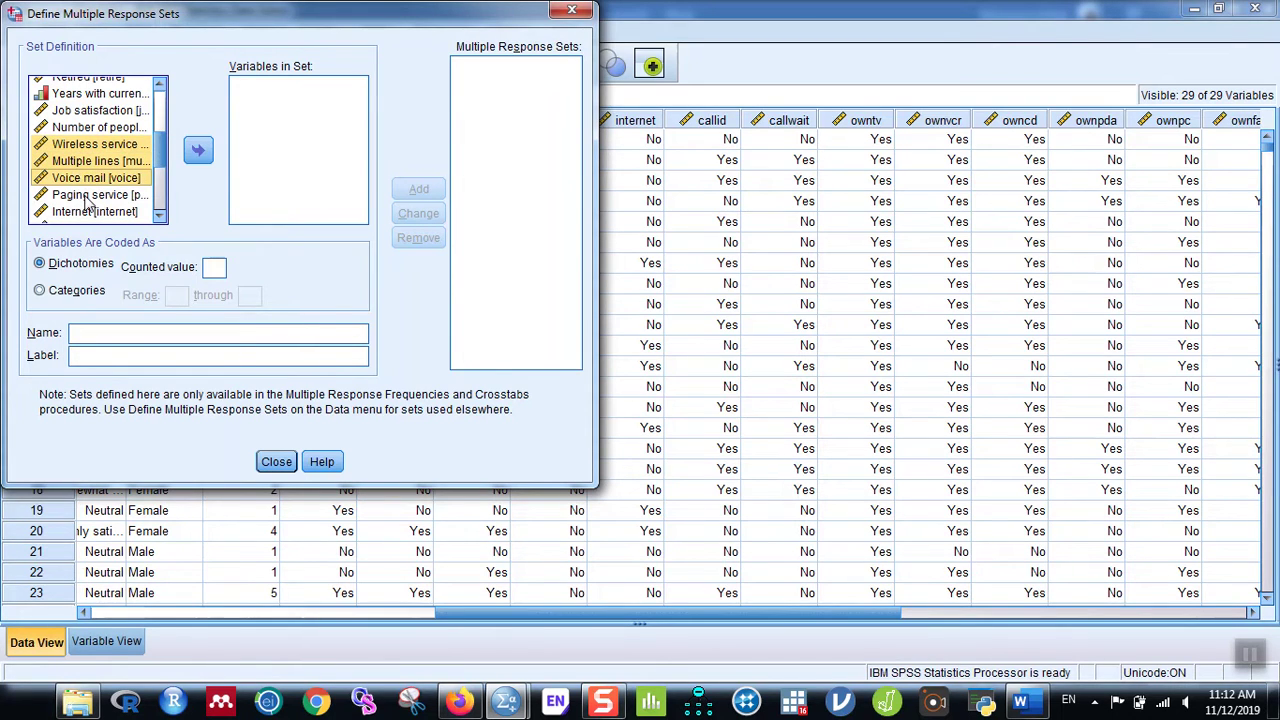
{"action": "left_click", "coordinate": [92, 196], "text": "ctrl"}
{"action": "left_click", "coordinate": [160, 217]}
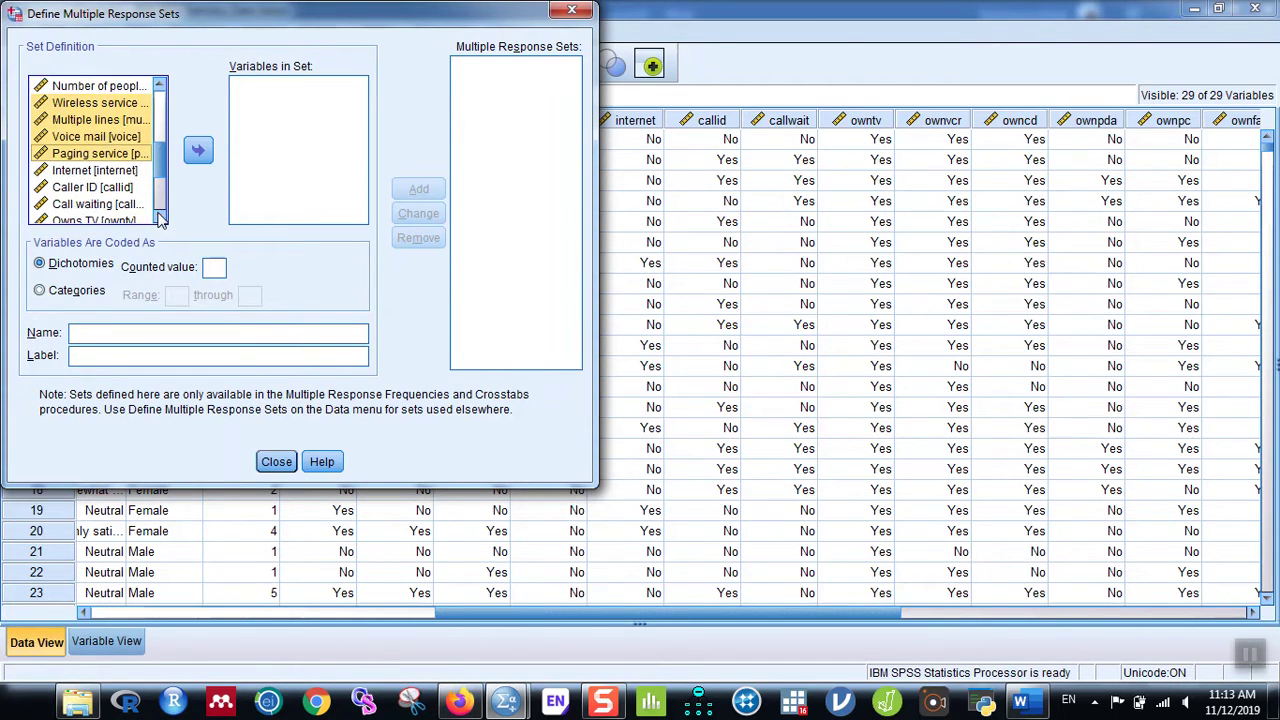
{"action": "left_click", "coordinate": [93, 172], "text": "ctrl"}
{"action": "left_click", "coordinate": [90, 188], "text": "ctrl"}
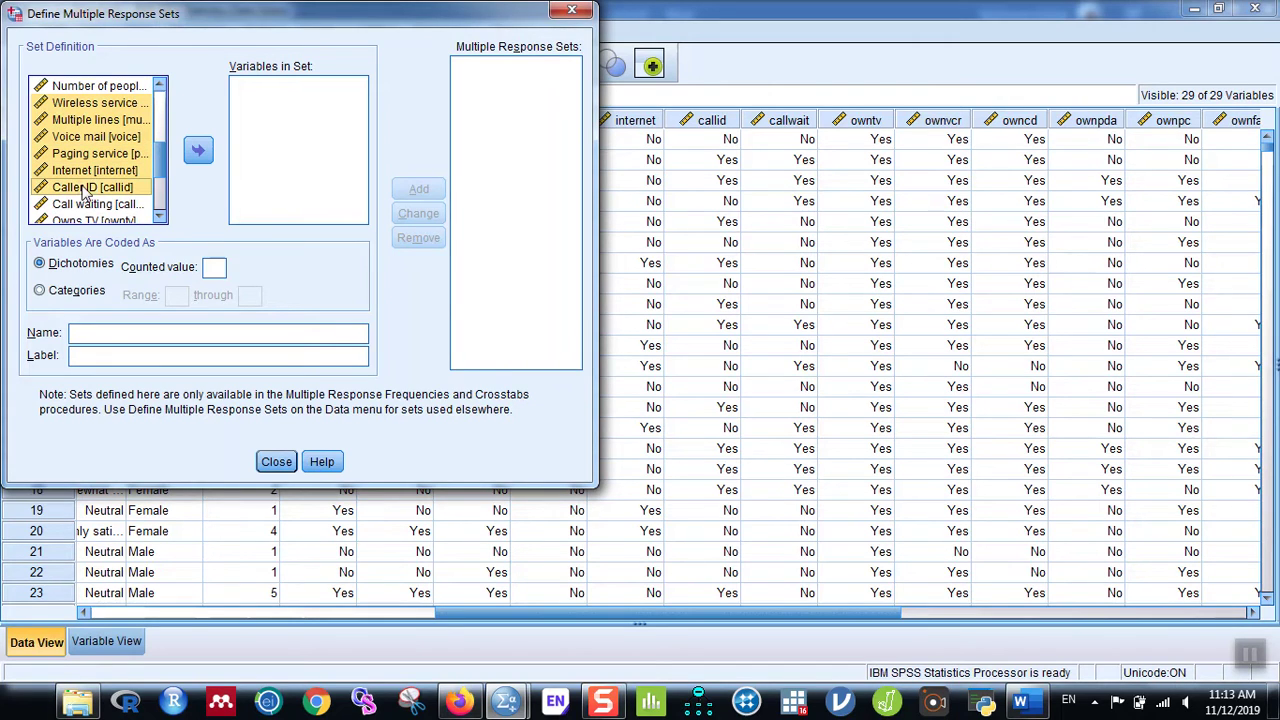
Step: Add Call waiting, Owns TV, Owns VCR and Owns stereo/CD to the selection and move all ten into the set
{"action": "left_click", "coordinate": [125, 206], "text": "ctrl"}
{"action": "left_click", "coordinate": [160, 217]}
{"action": "double_click", "coordinate": [160, 217]}
{"action": "left_click", "coordinate": [97, 172], "text": "ctrl"}
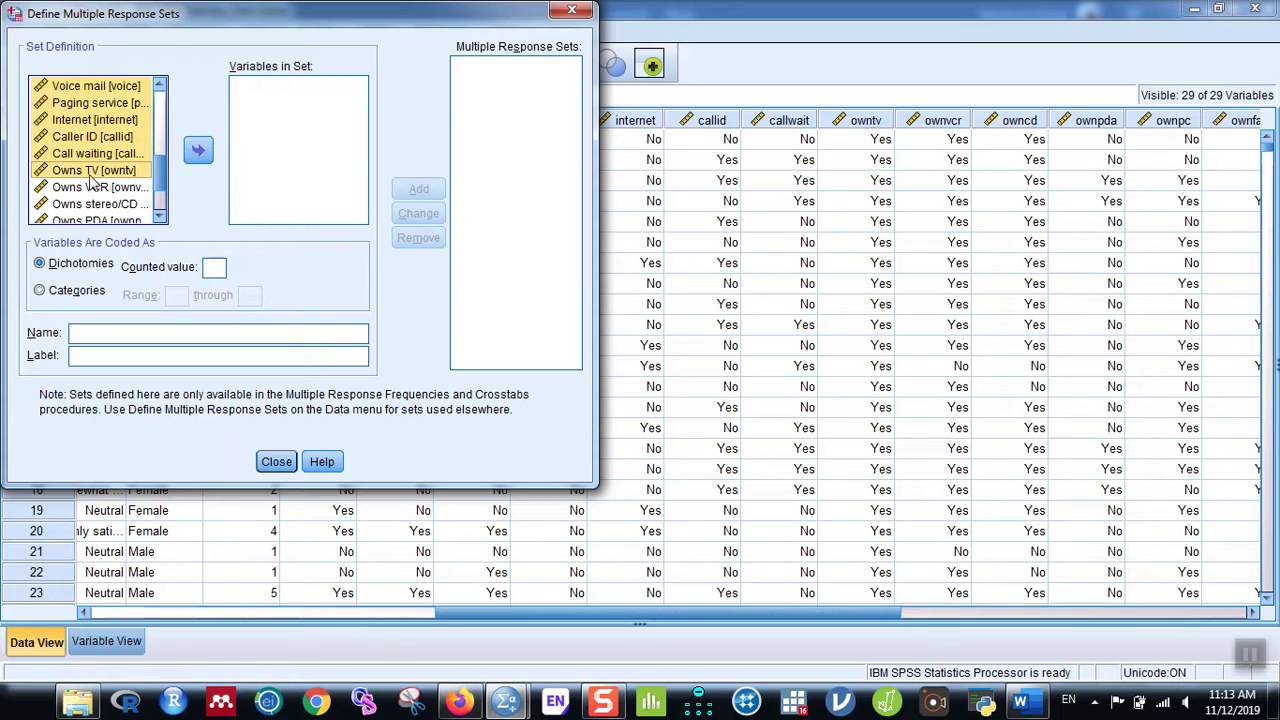
{"action": "left_click", "coordinate": [98, 188], "text": "ctrl"}
{"action": "left_click", "coordinate": [103, 205], "text": "ctrl"}
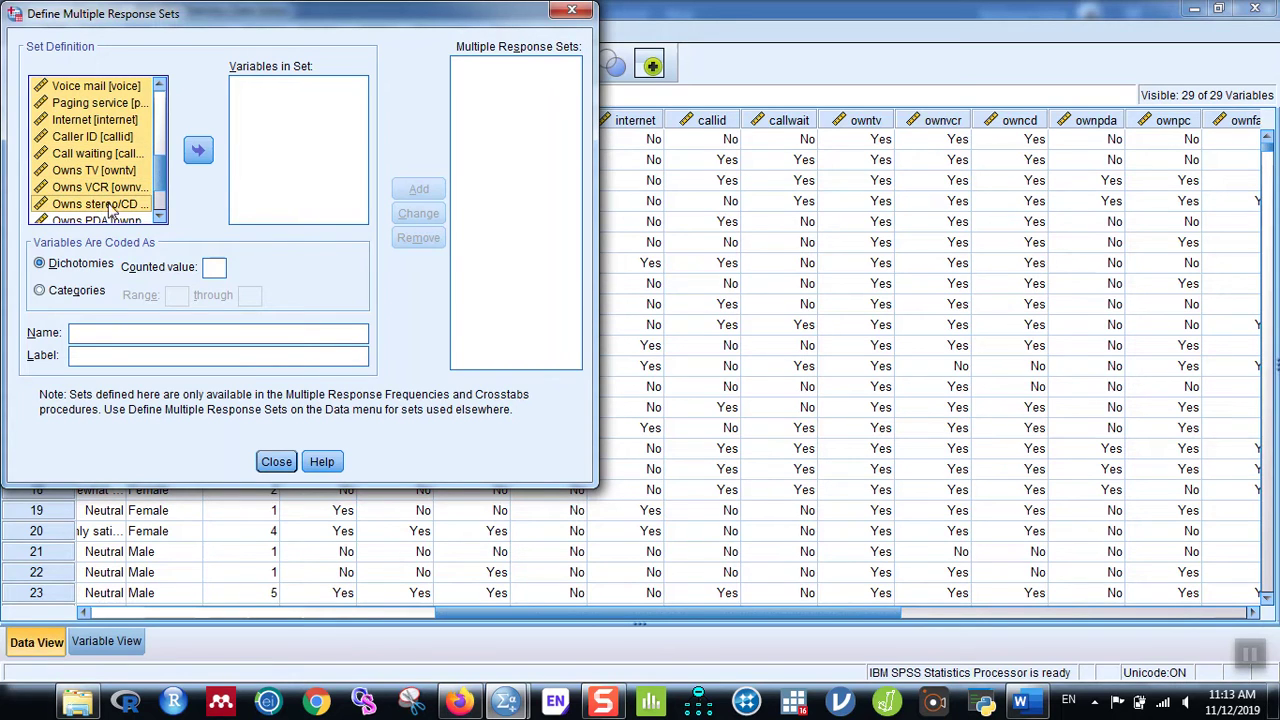
{"action": "left_click", "coordinate": [198, 150]}
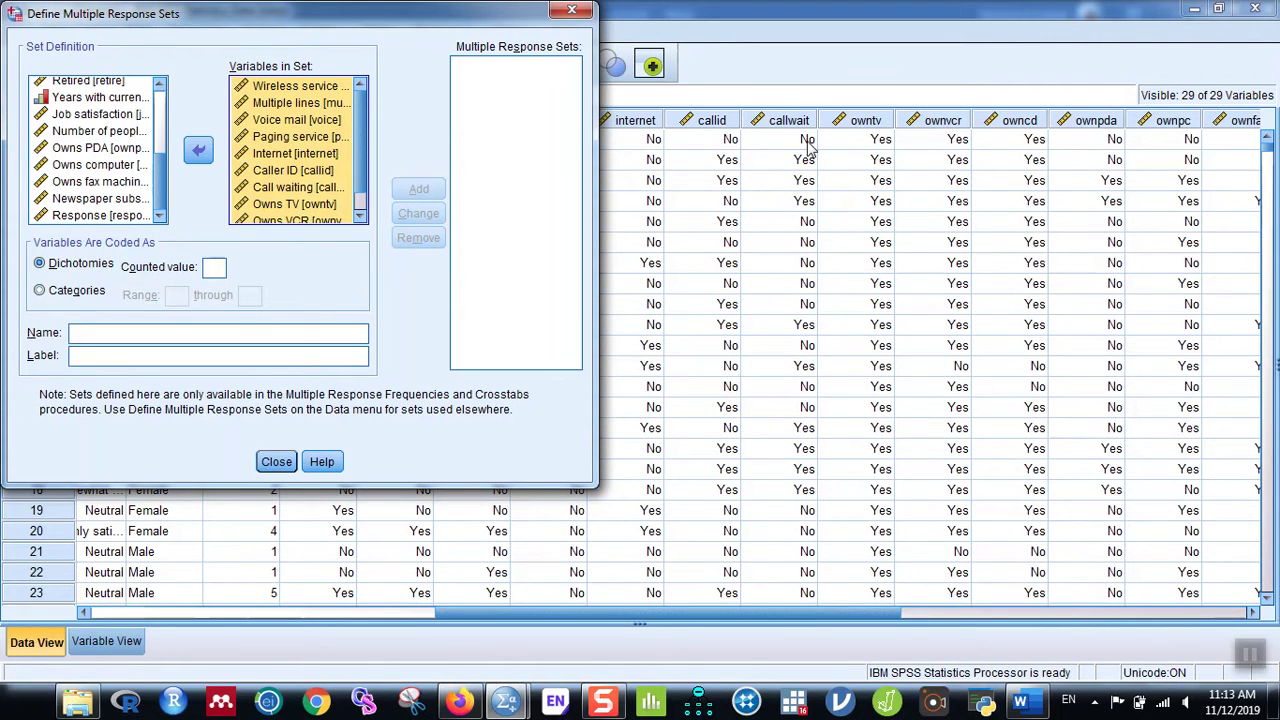
Step: Add set 'meancommunication' counting value 1, labelled 'means of communication at household', then close the dialog
{"action": "left_click", "coordinate": [214, 268]}
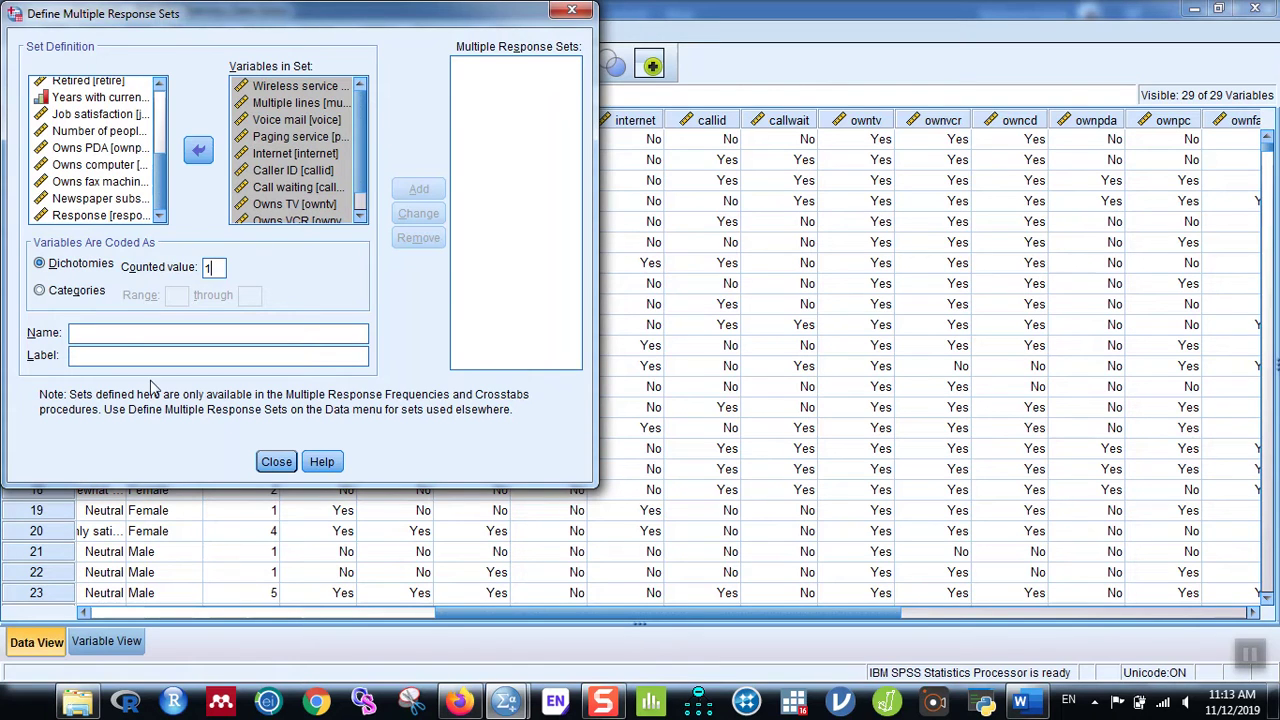
{"action": "left_click", "coordinate": [126, 332]}
{"action": "type", "text": "meancommunication"}
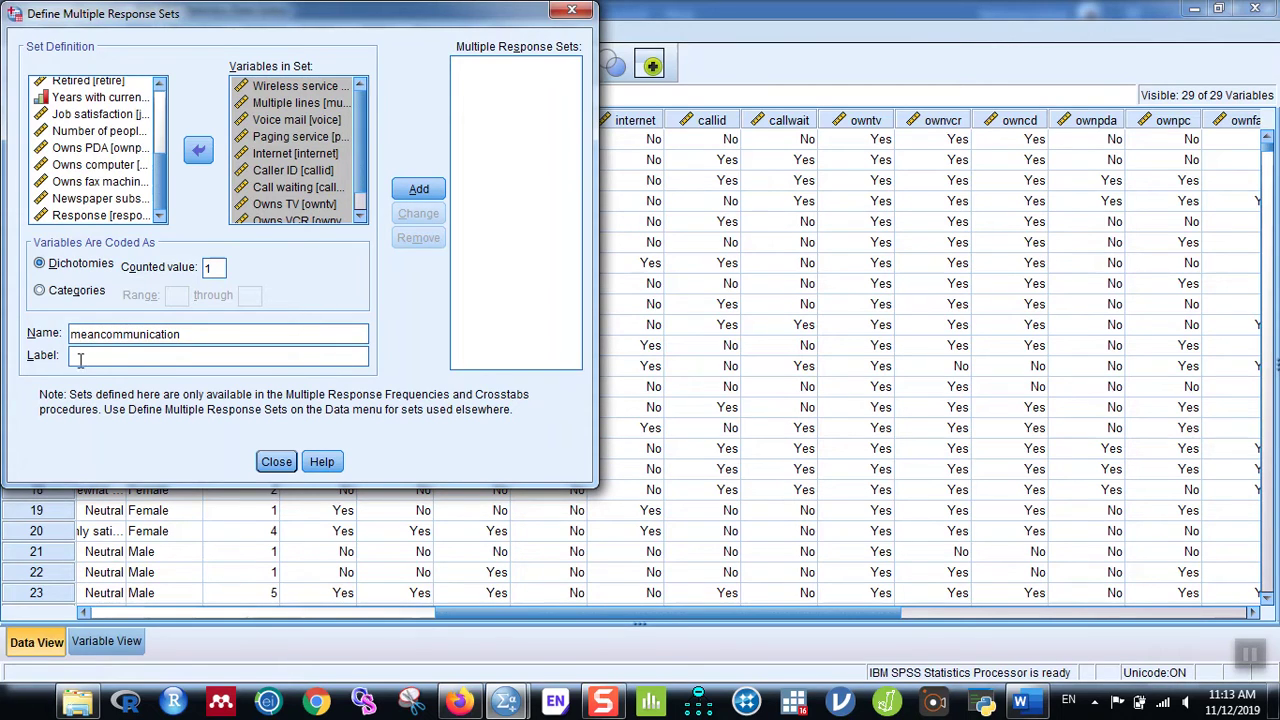
{"action": "type", "text": "means of communic"}
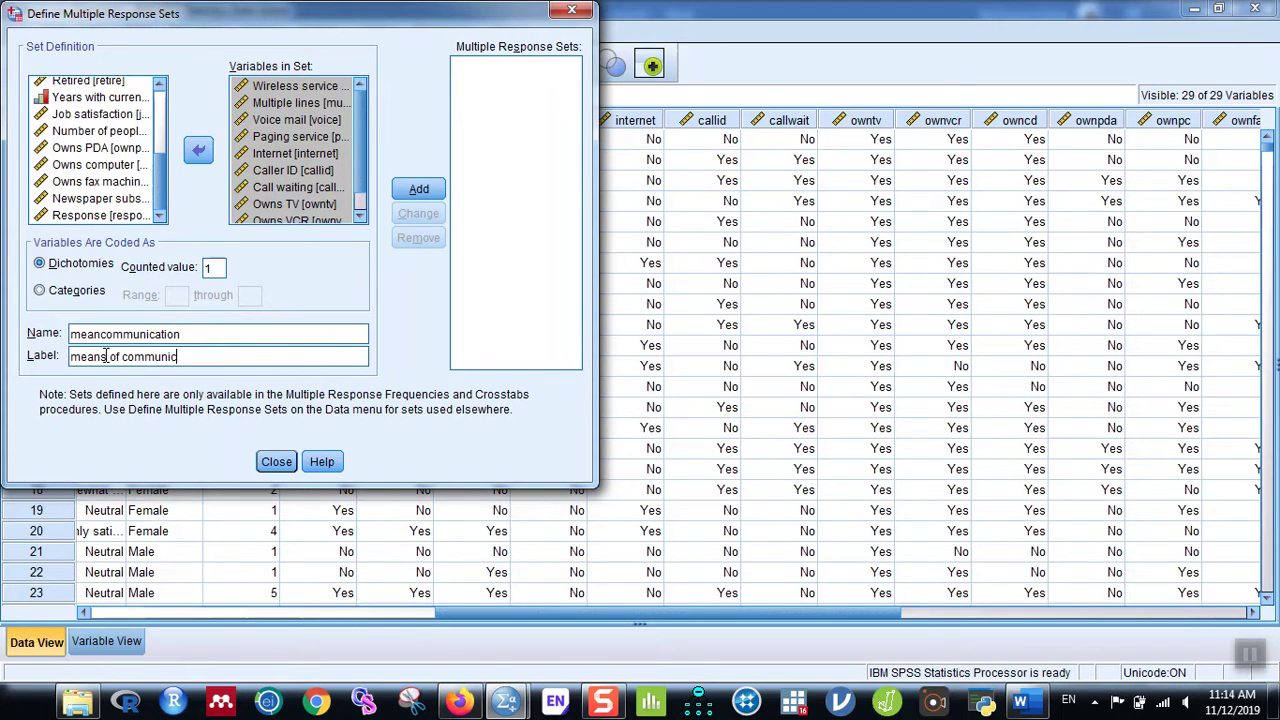
{"action": "type", "text": "ation at household"}
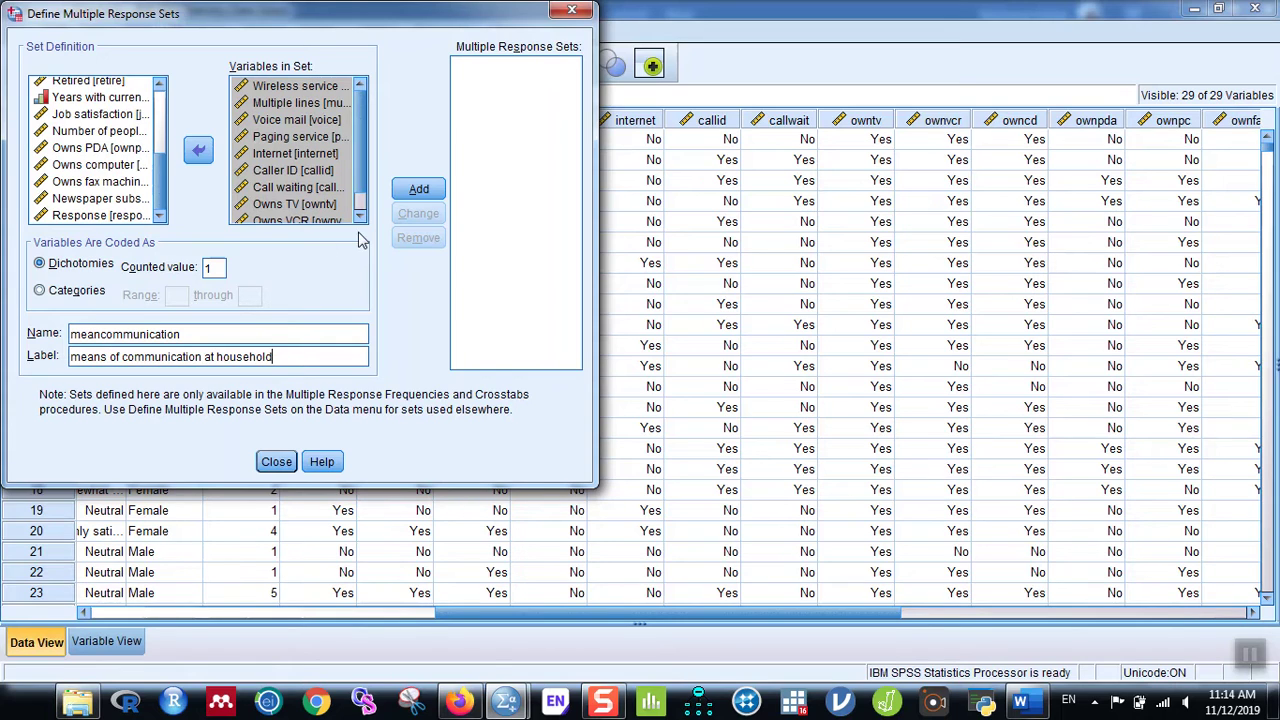
{"action": "left_click", "coordinate": [419, 196]}
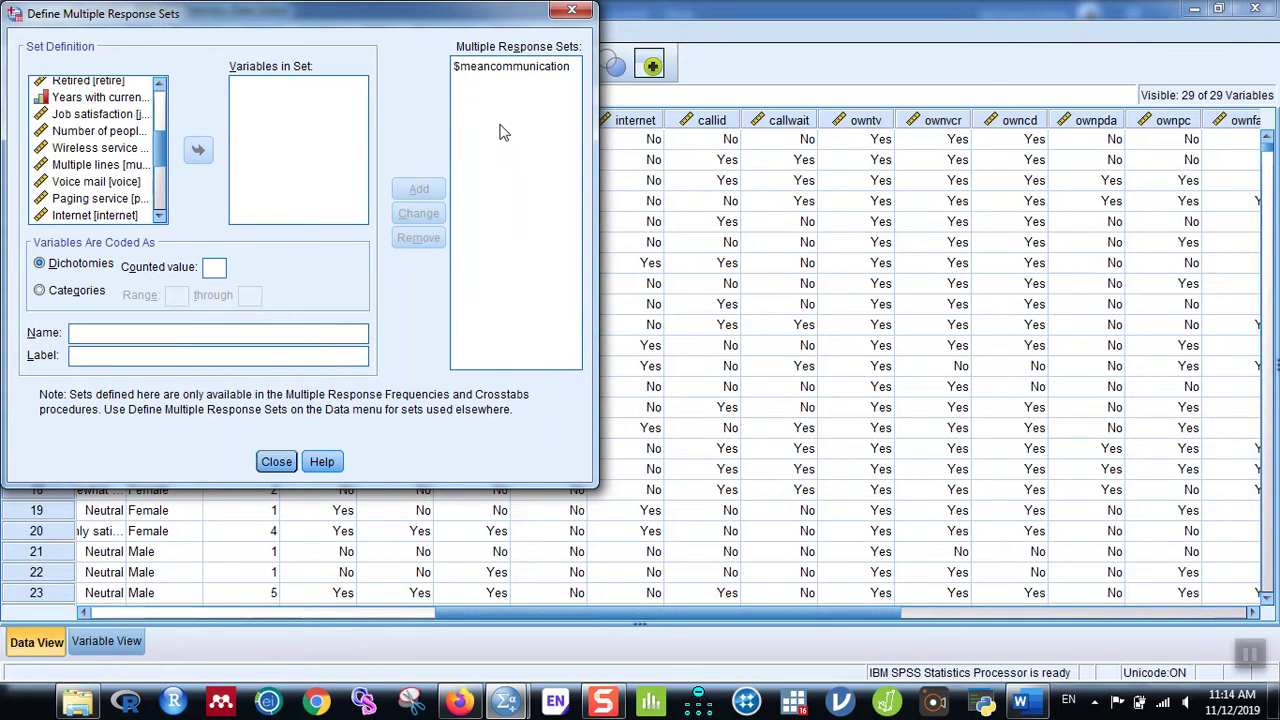
{"action": "left_click", "coordinate": [276, 462]}
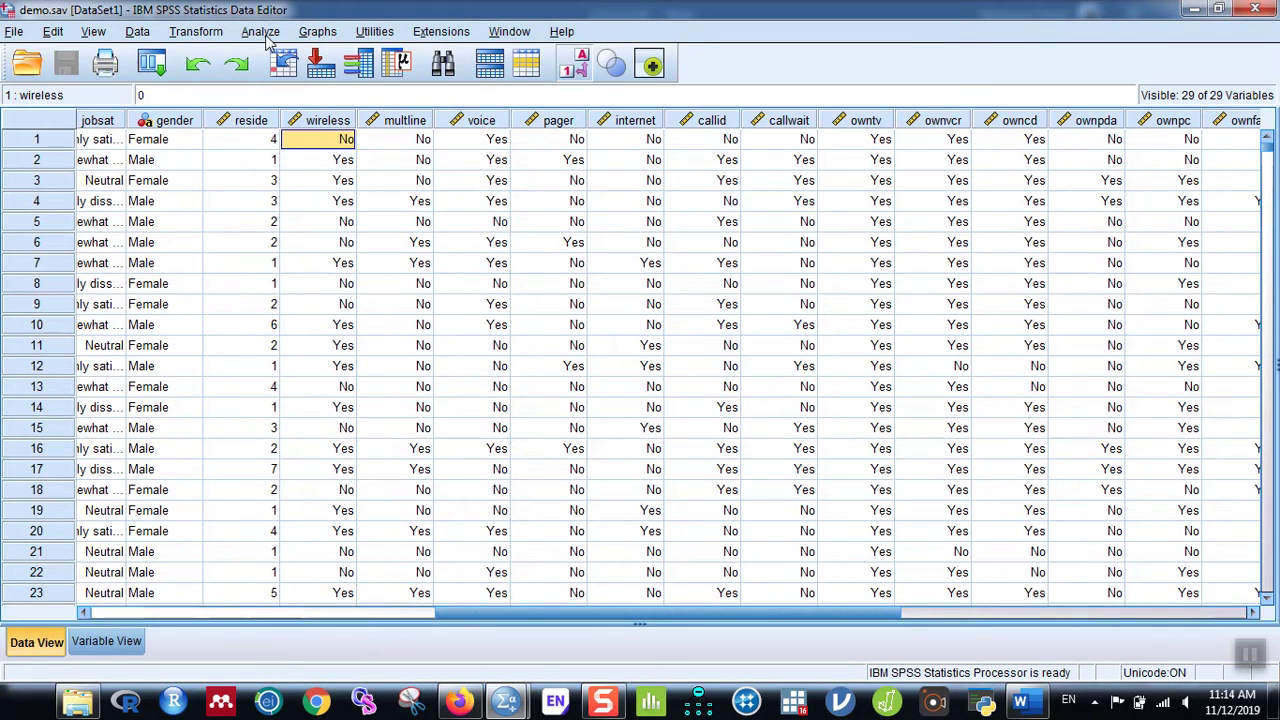
Step: Run Multiple Response Frequencies with $meancommunication as the table variable
{"action": "left_click", "coordinate": [262, 32]}
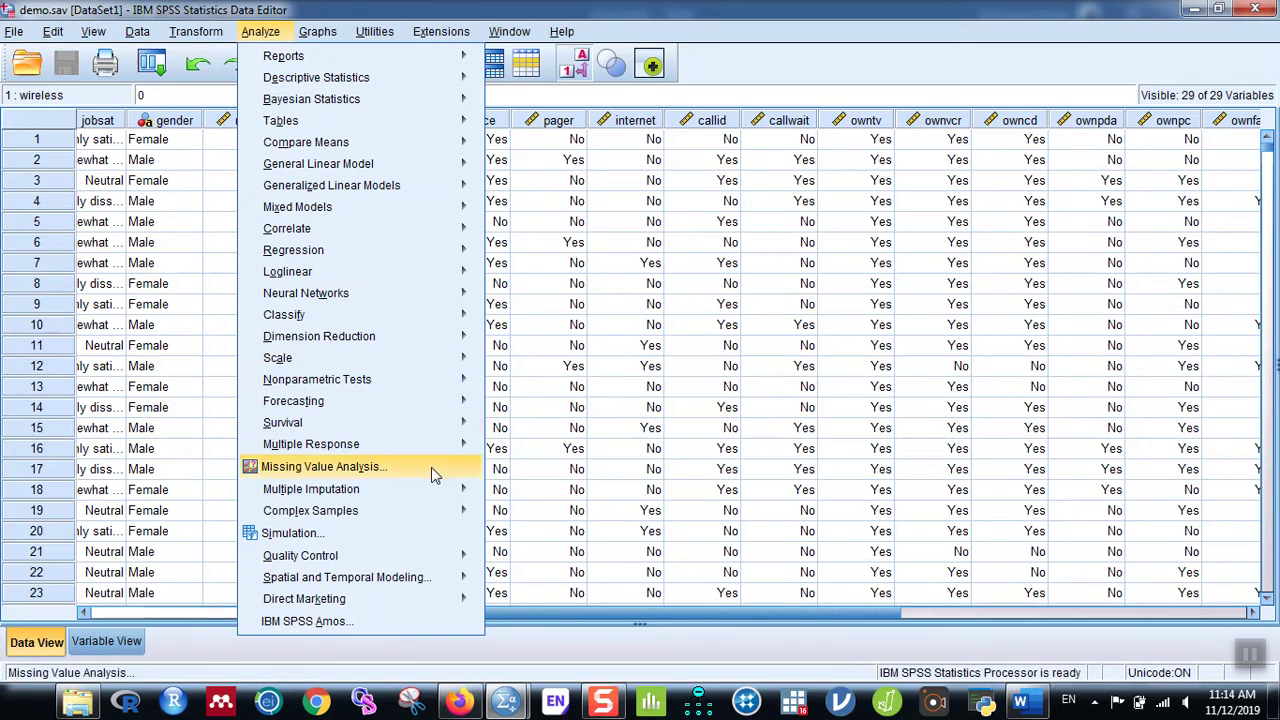
{"action": "mouse_move", "coordinate": [463, 452]}
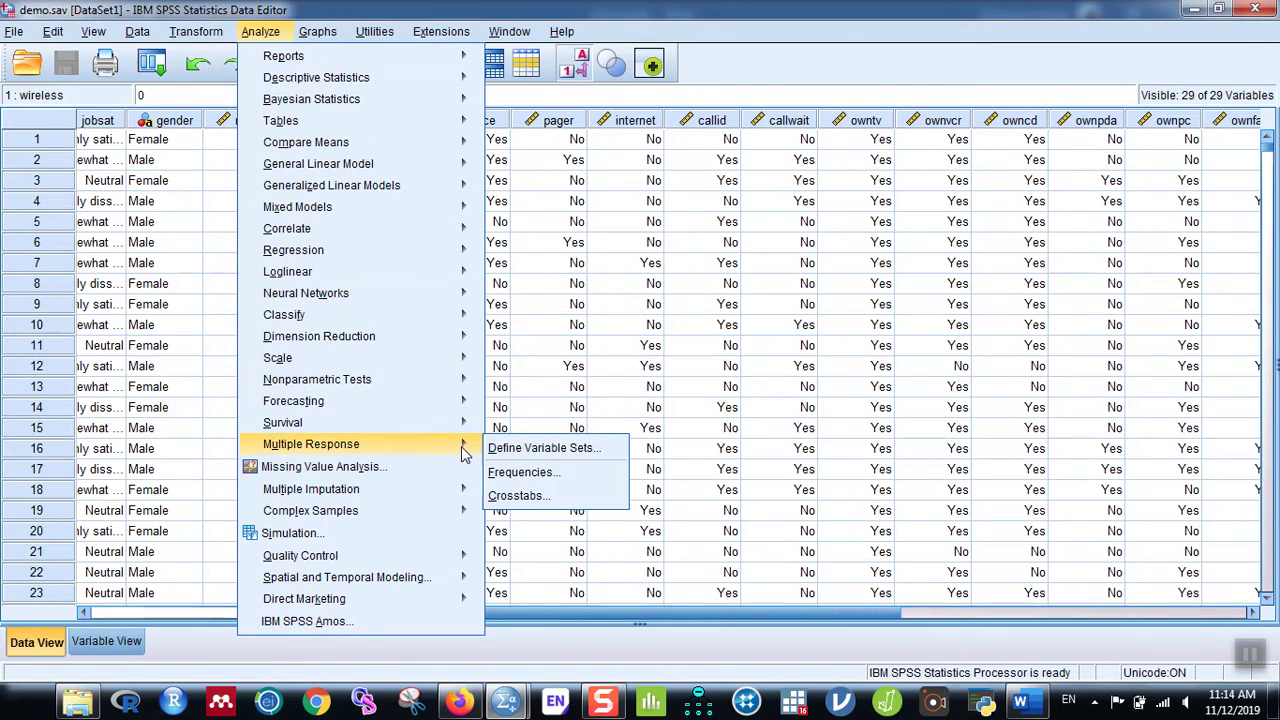
{"action": "left_click", "coordinate": [533, 474]}
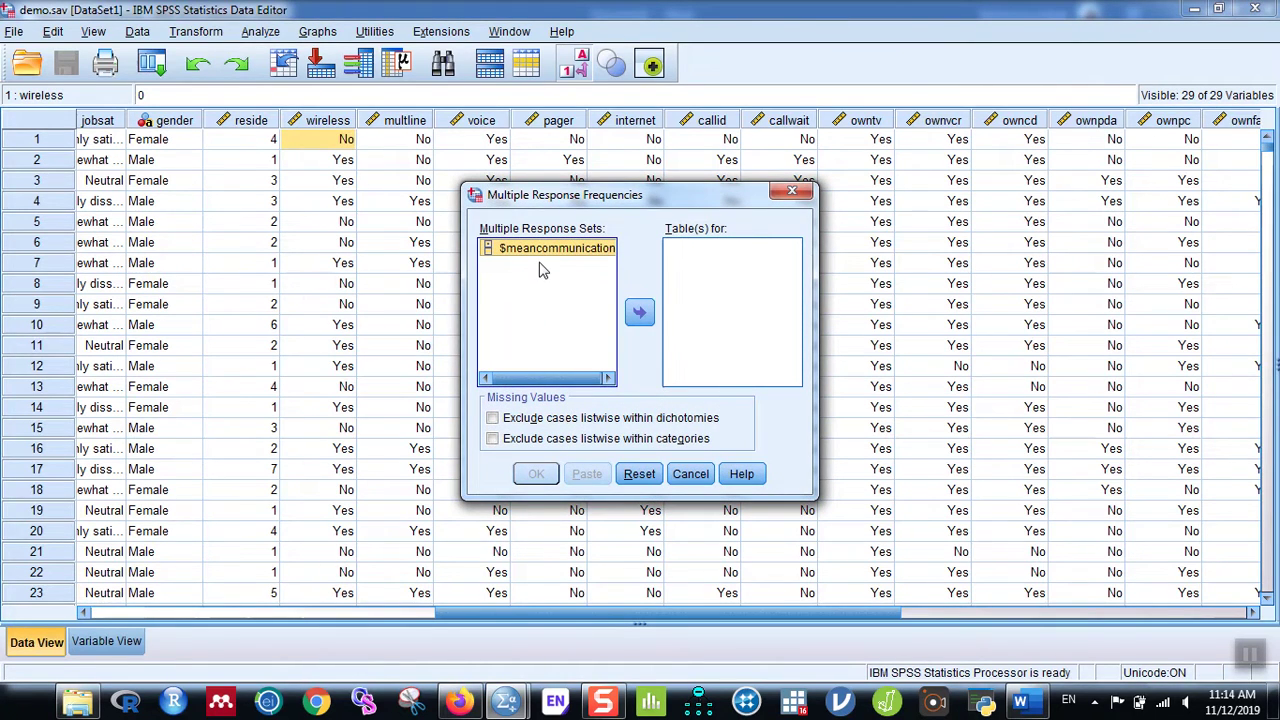
{"action": "left_click", "coordinate": [640, 314]}
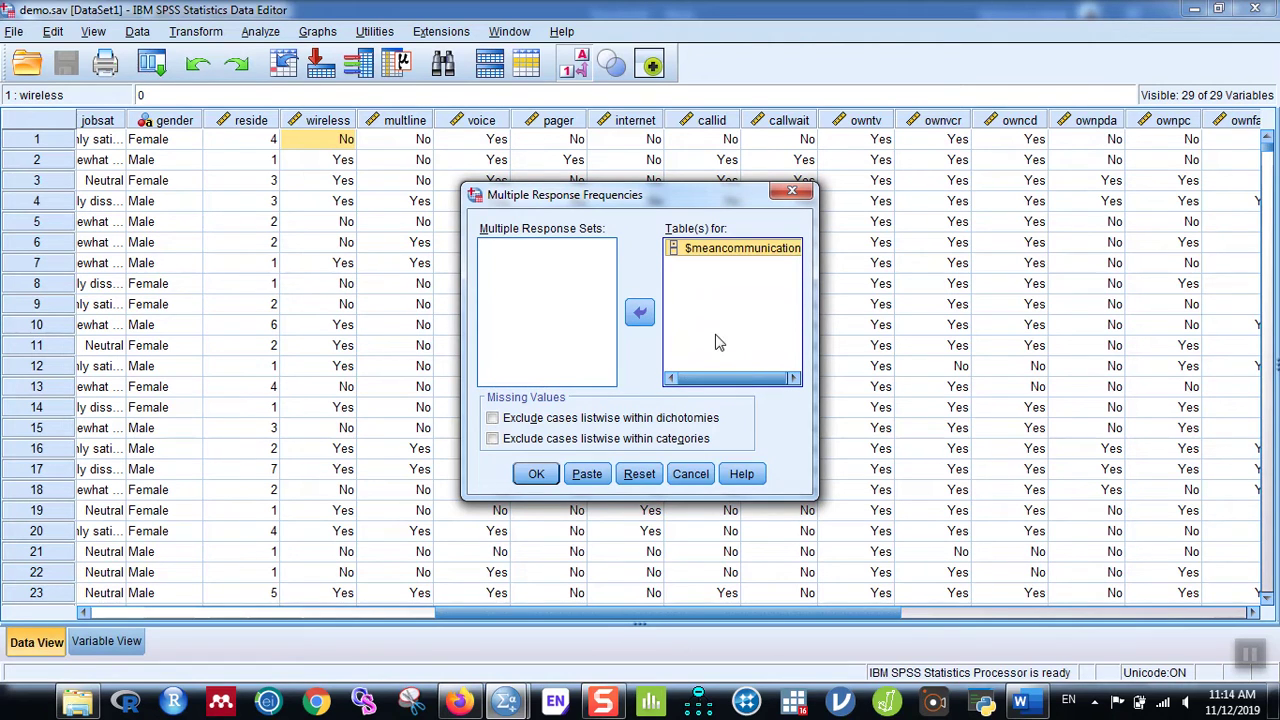
{"action": "left_click", "coordinate": [543, 479]}
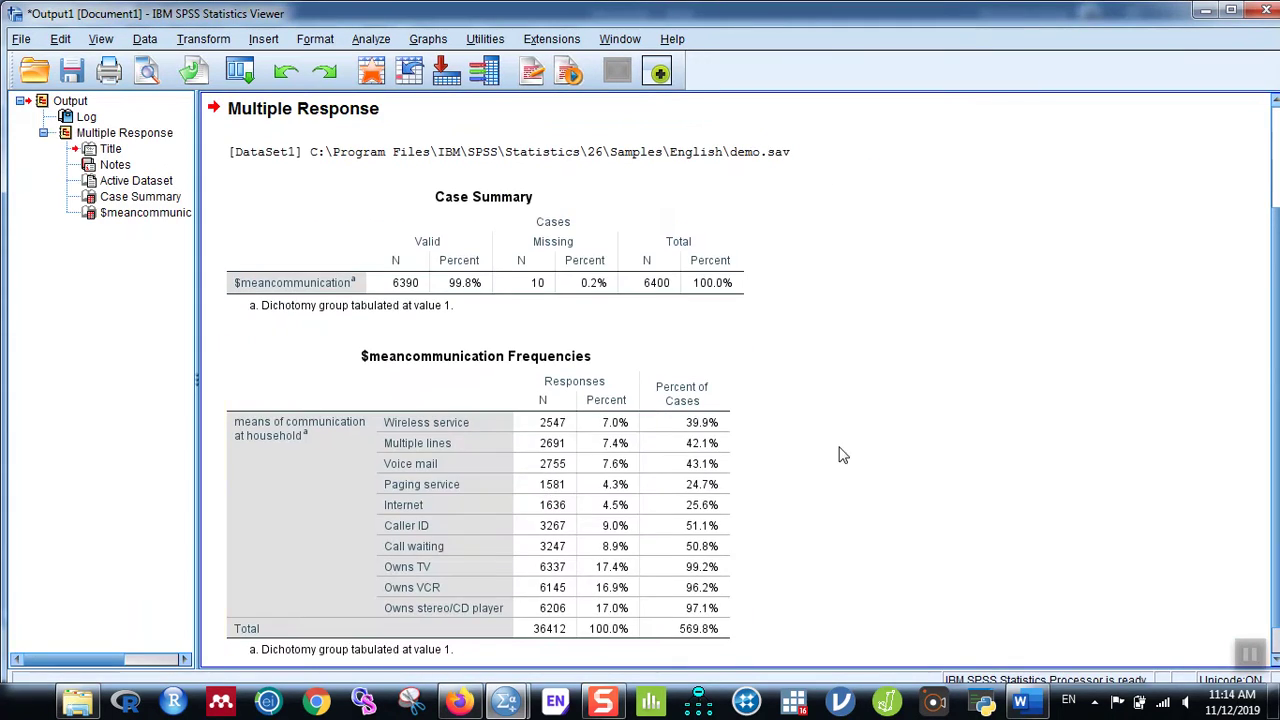
{"action": "scroll", "coordinate": [914, 471], "scroll_direction": "down", "scroll_amount": 1}
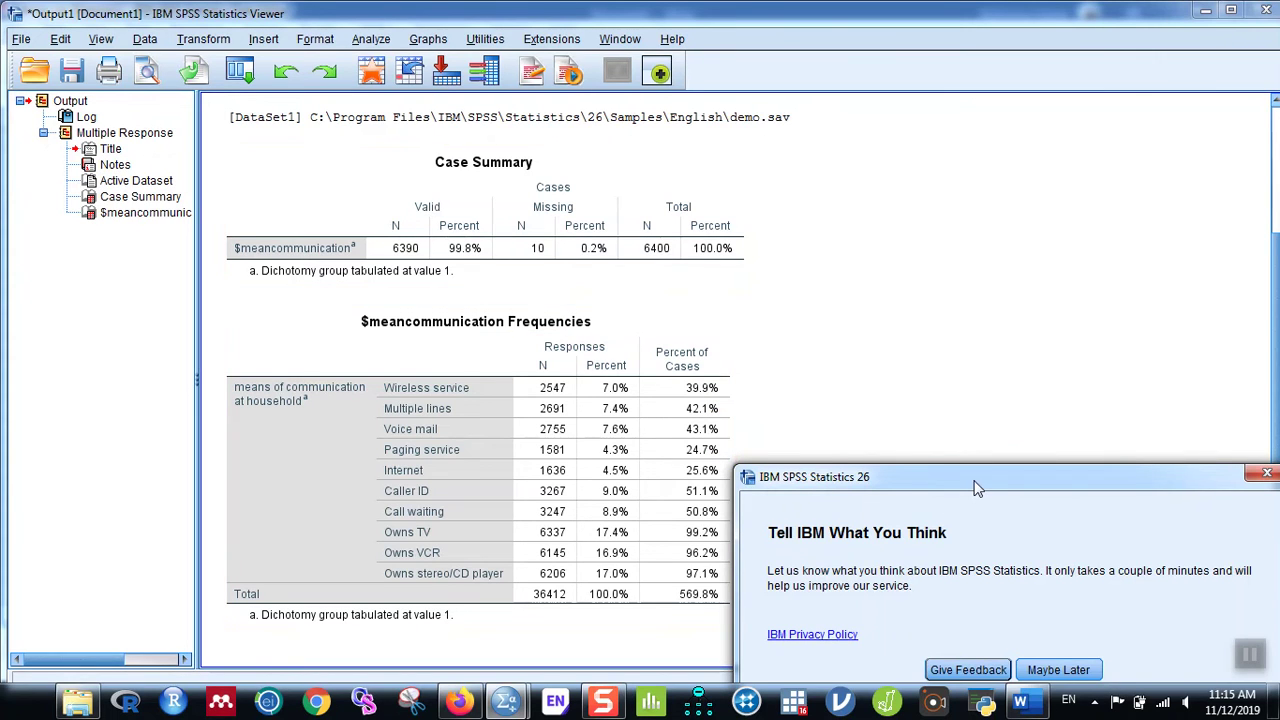
Step: Move the Tell IBM What You Think prompt aside and dismiss it with Maybe Later
{"action": "left_click_drag", "start_coordinate": [977, 487], "coordinate": [855, 315]}
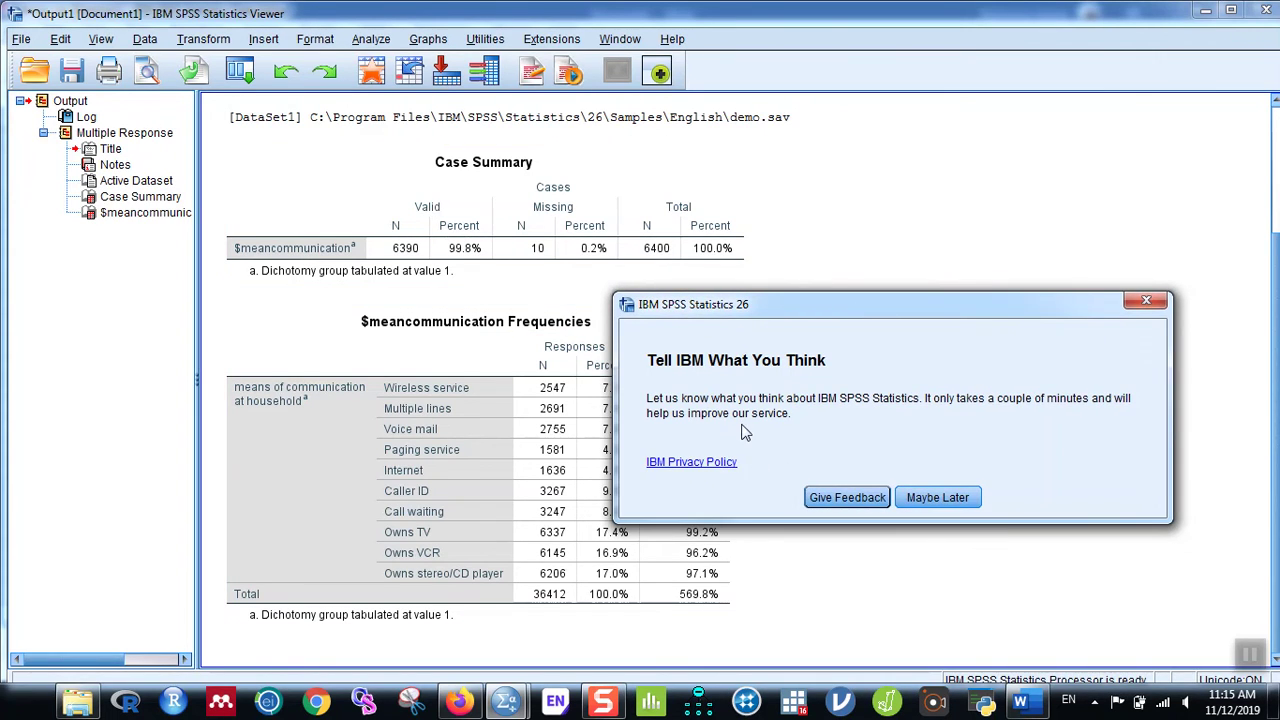
{"action": "left_click", "coordinate": [940, 499]}
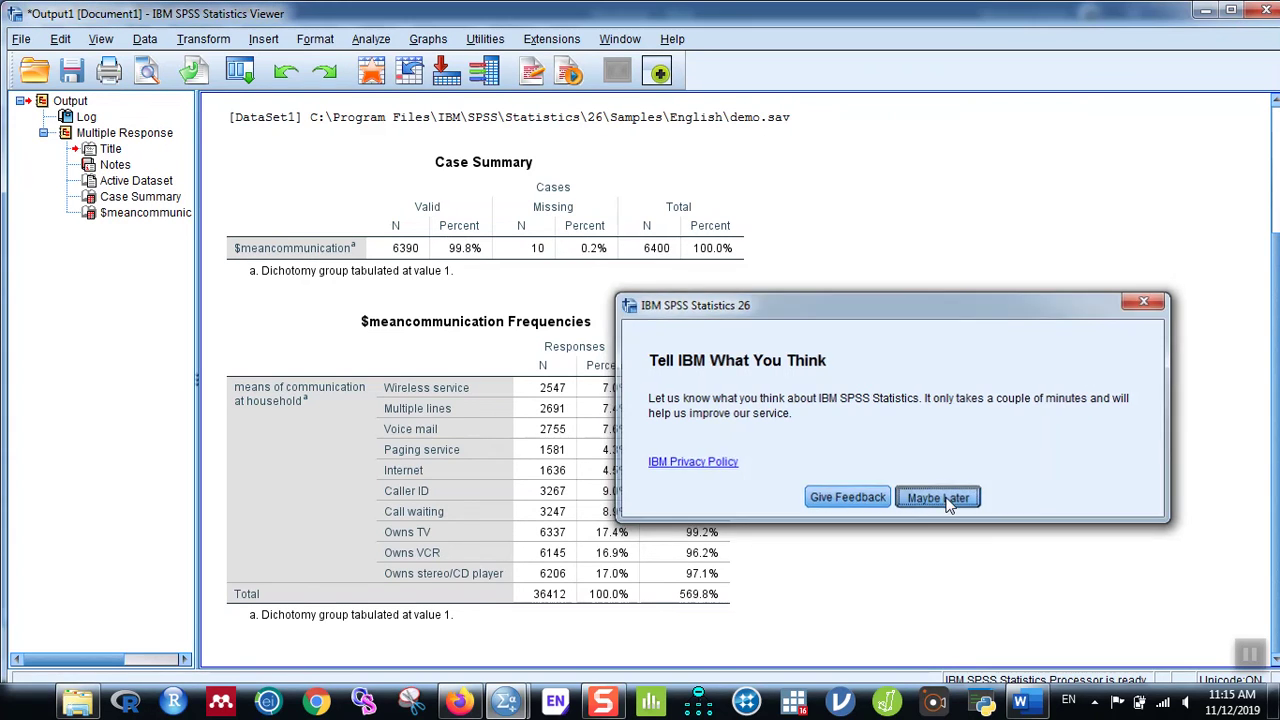